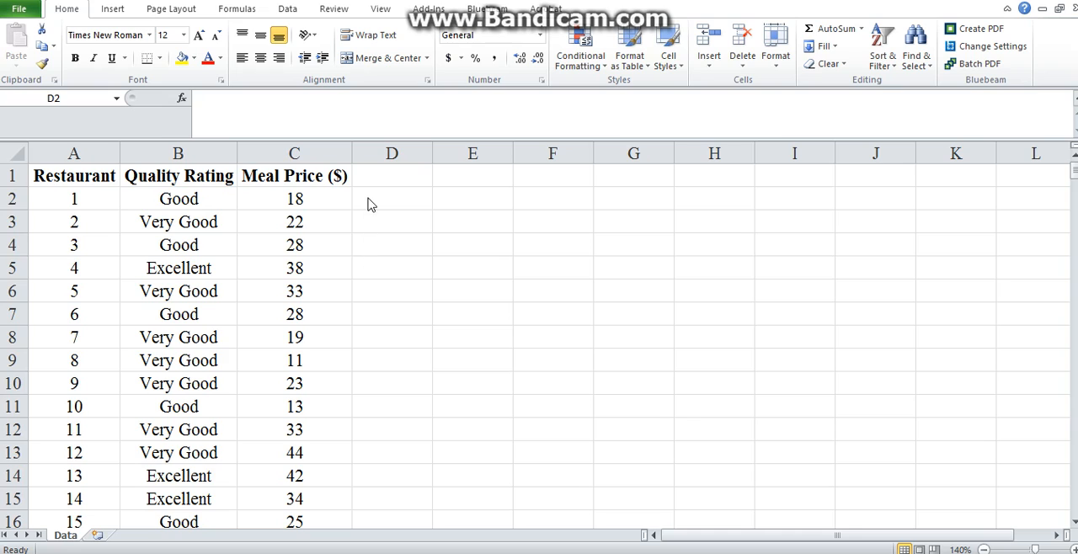
# - Add the header "Random Num" in cell D1 and widen column D to fit it
pyautogui.click(371, 178)
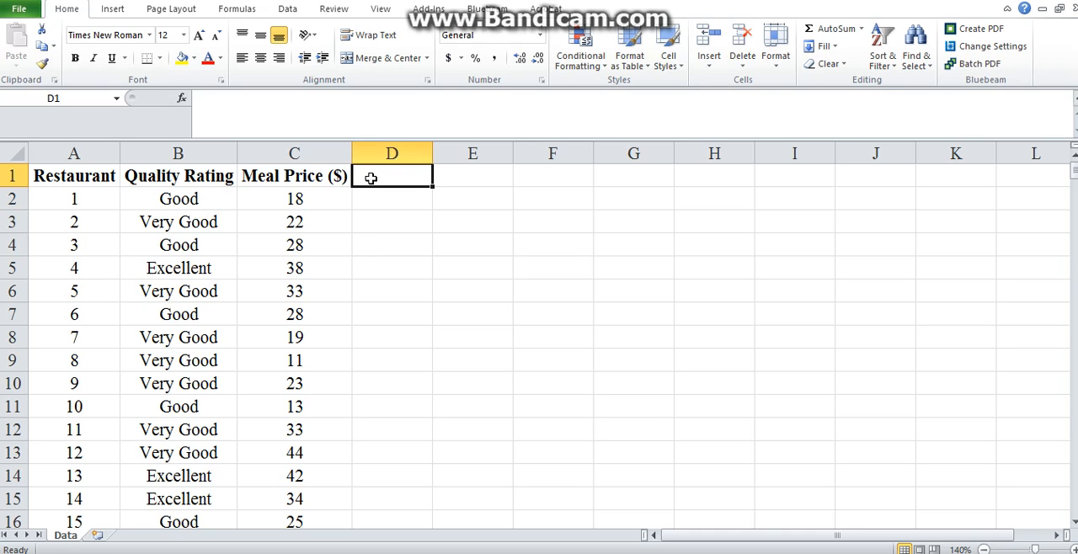
pyautogui.write('R')
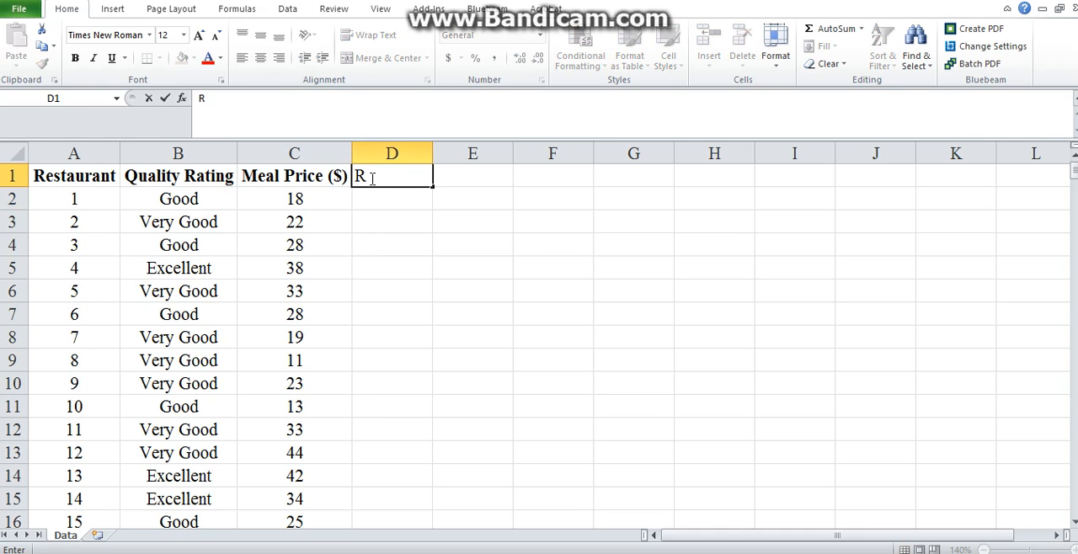
pyautogui.write('andom ')
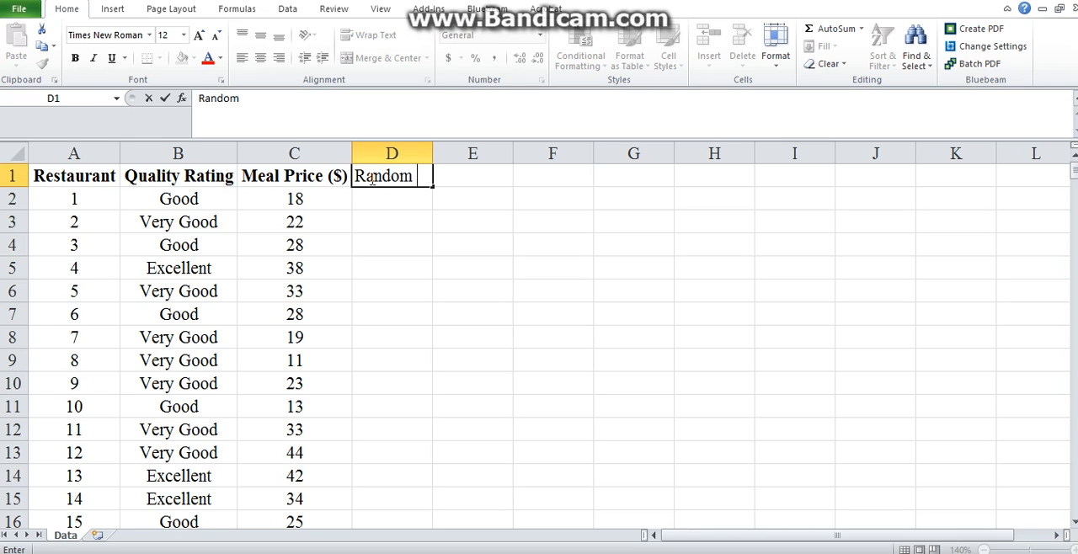
pyautogui.write('Num')
pyautogui.press('Return')
pyautogui.click(371, 177)
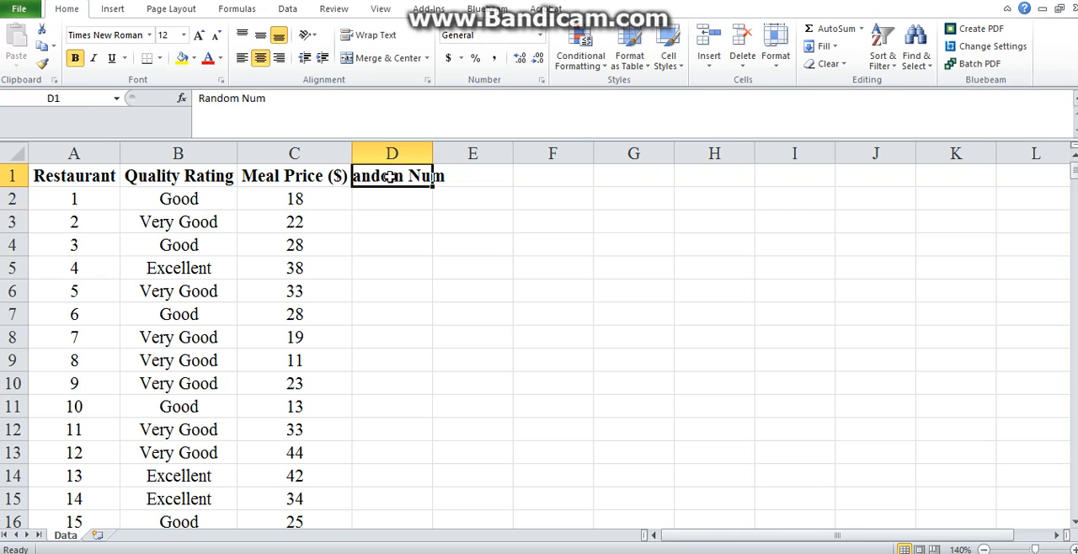
pyautogui.moveTo(434, 153); pyautogui.dragTo(475, 152)
# - Generate one variable of 300 uniform random numbers between 0 and 1, with seed 100, output from cell D2
pyautogui.click(464, 210)
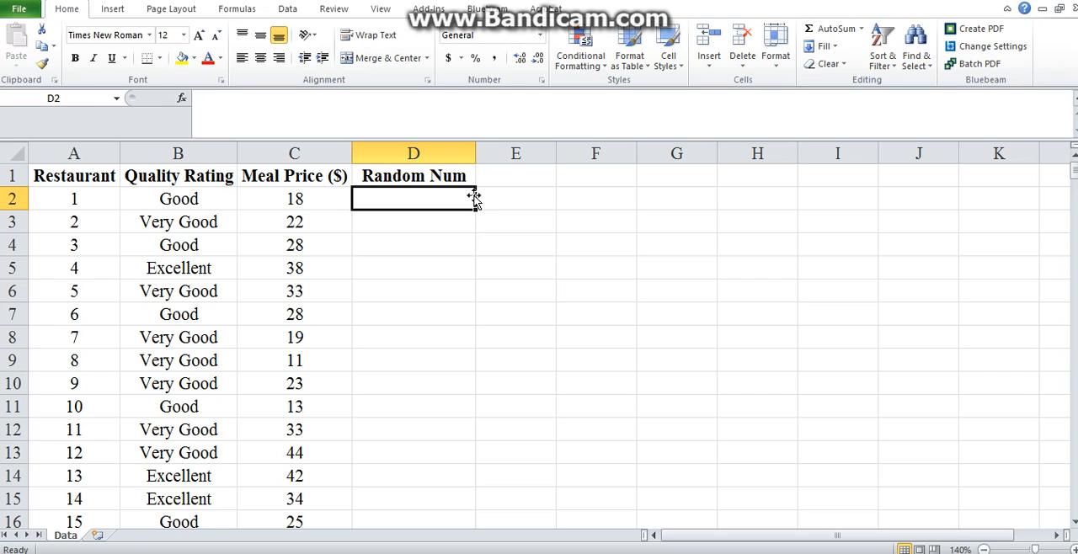
pyautogui.click(287, 9)
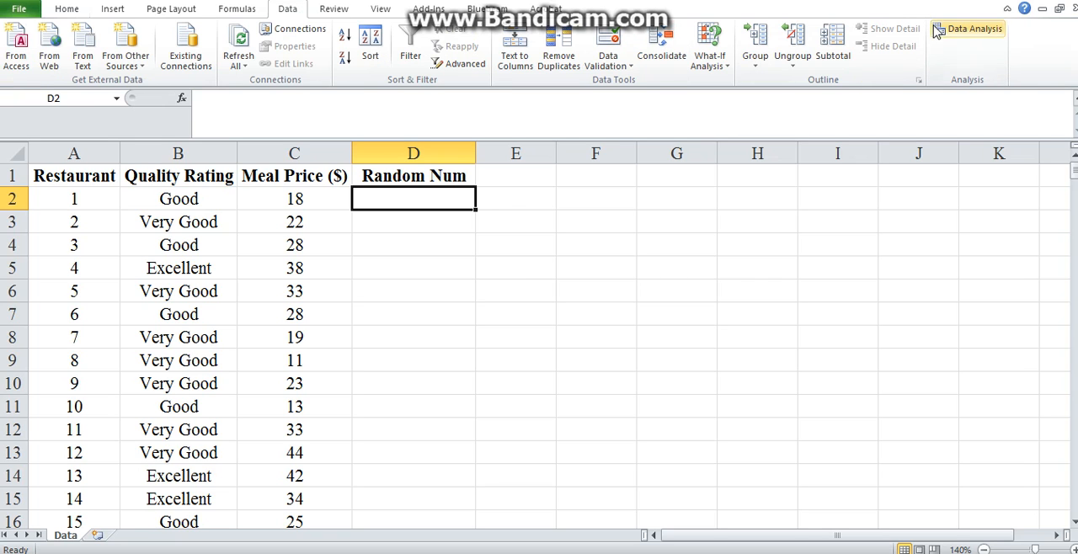
pyautogui.click(969, 30)
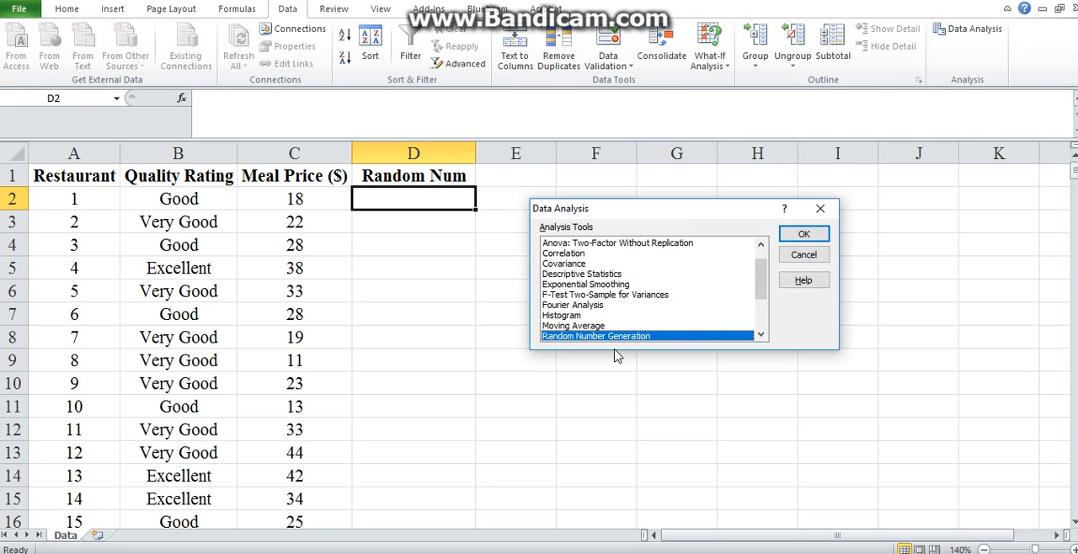
pyautogui.click(804, 233)
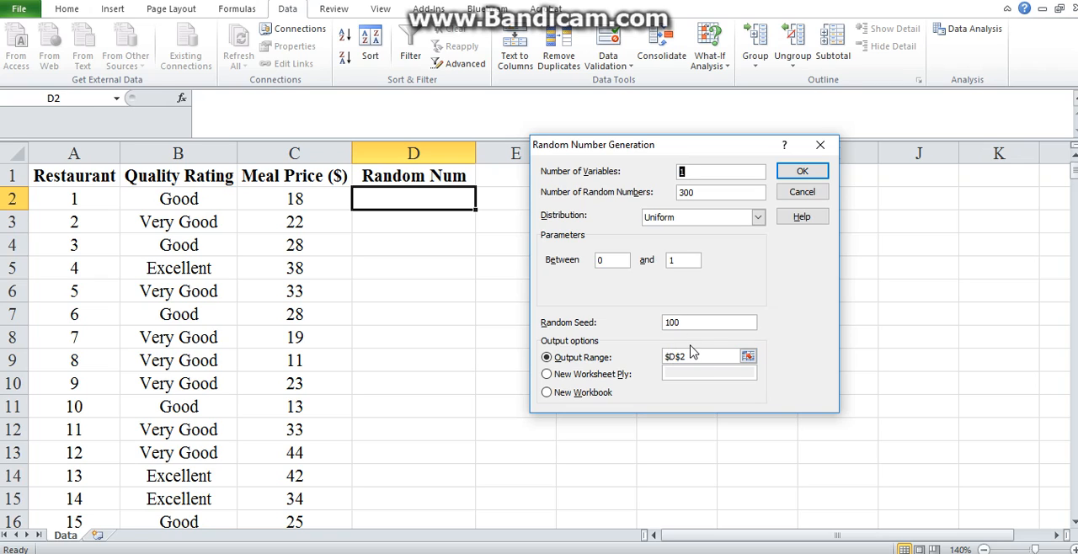
pyautogui.click(748, 357)
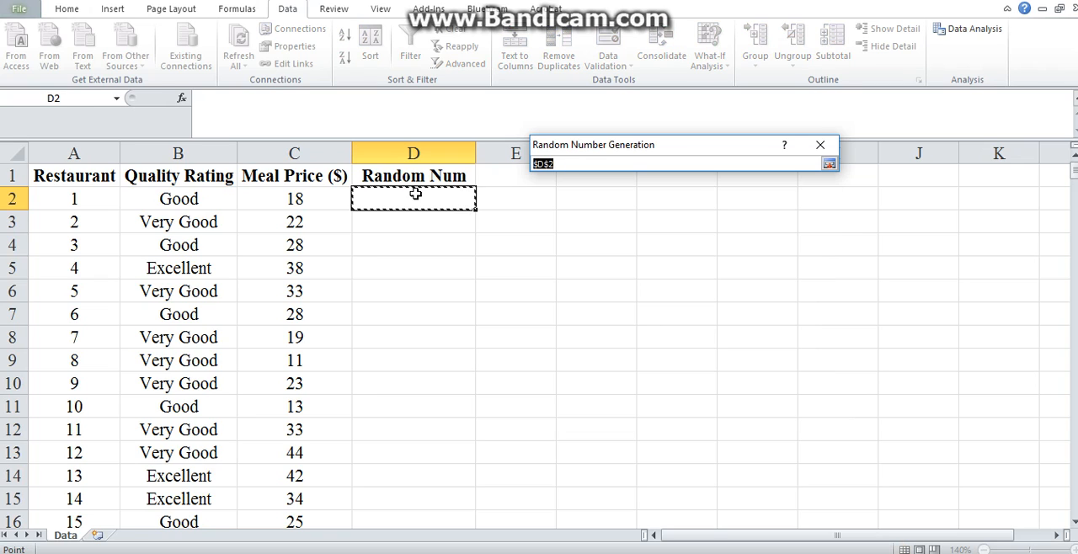
pyautogui.click(829, 165)
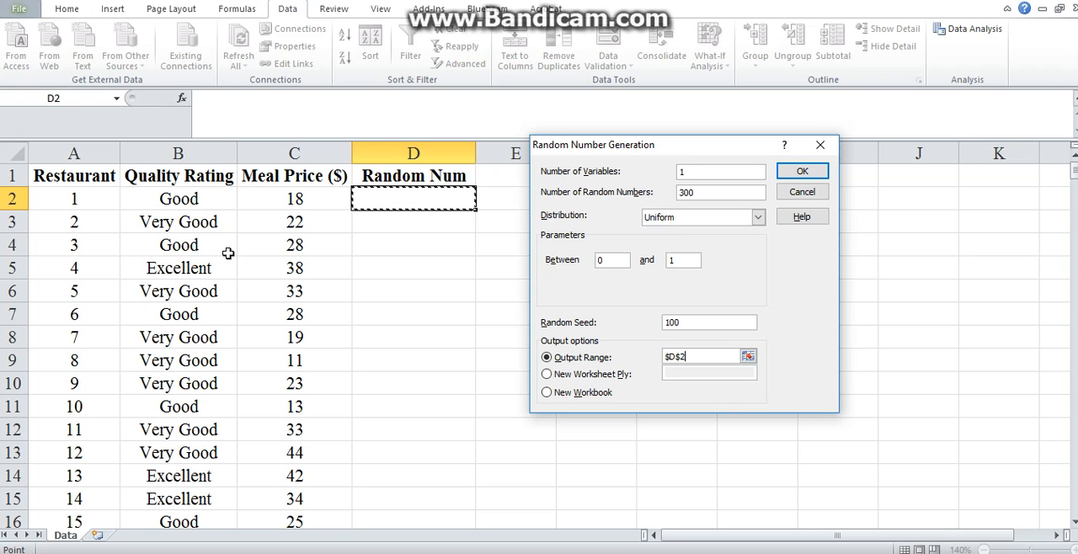
pyautogui.click(816, 173)
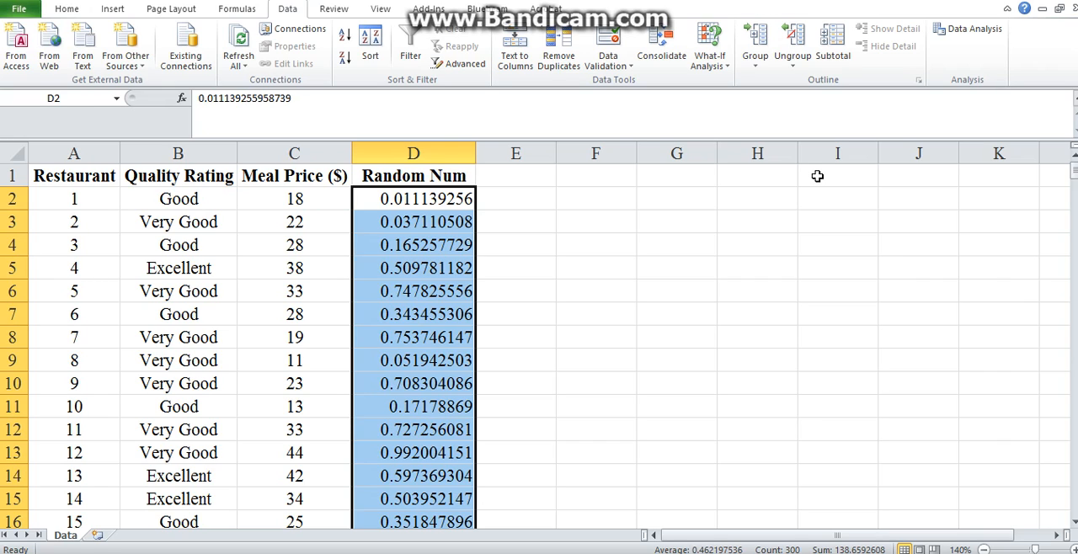
pyautogui.click(867, 193)
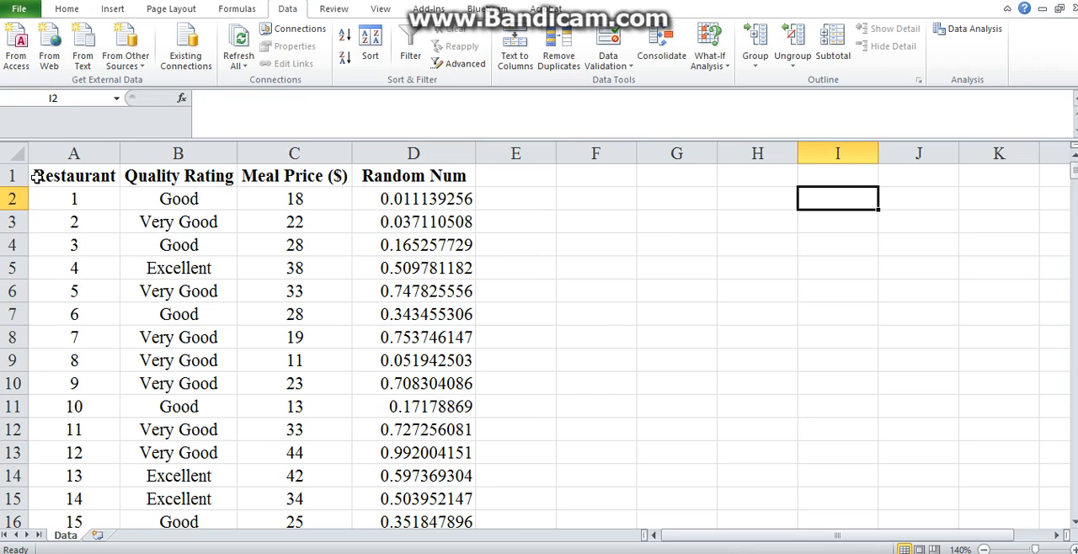
# - Sort the whole data set by Random Num values from smallest to largest
pyautogui.click(15, 157)
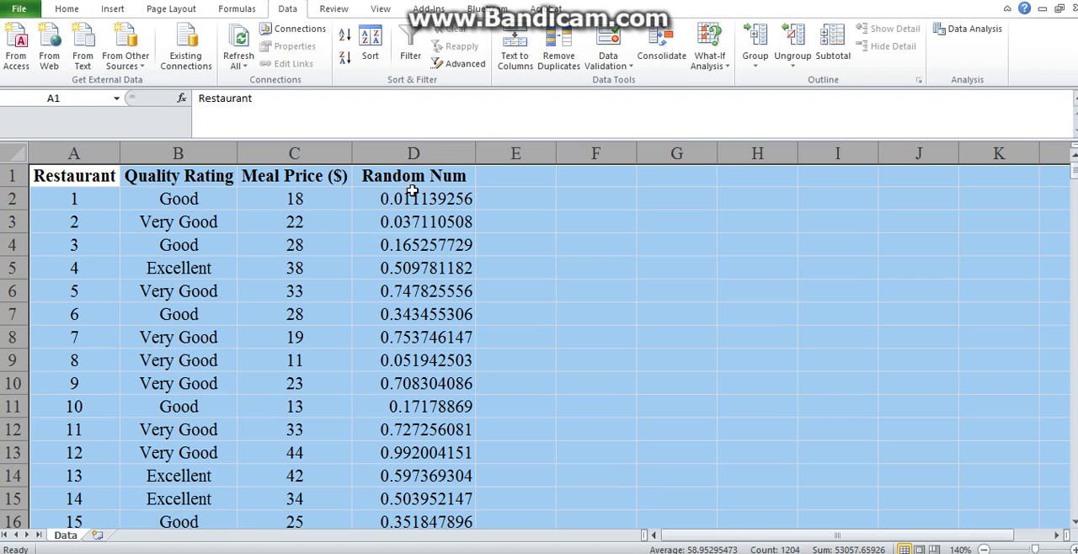
pyautogui.click(368, 50)
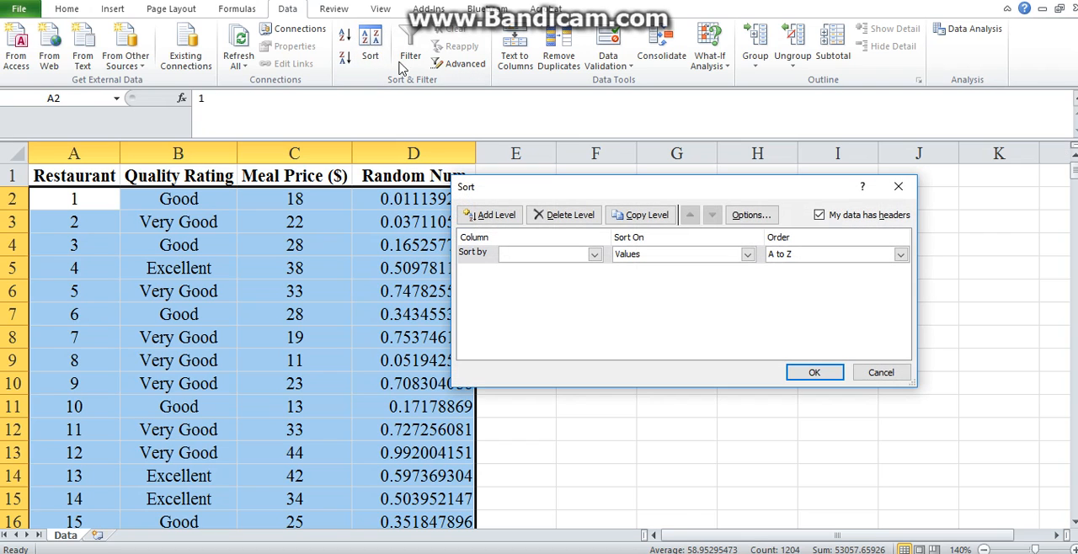
pyautogui.click(594, 256)
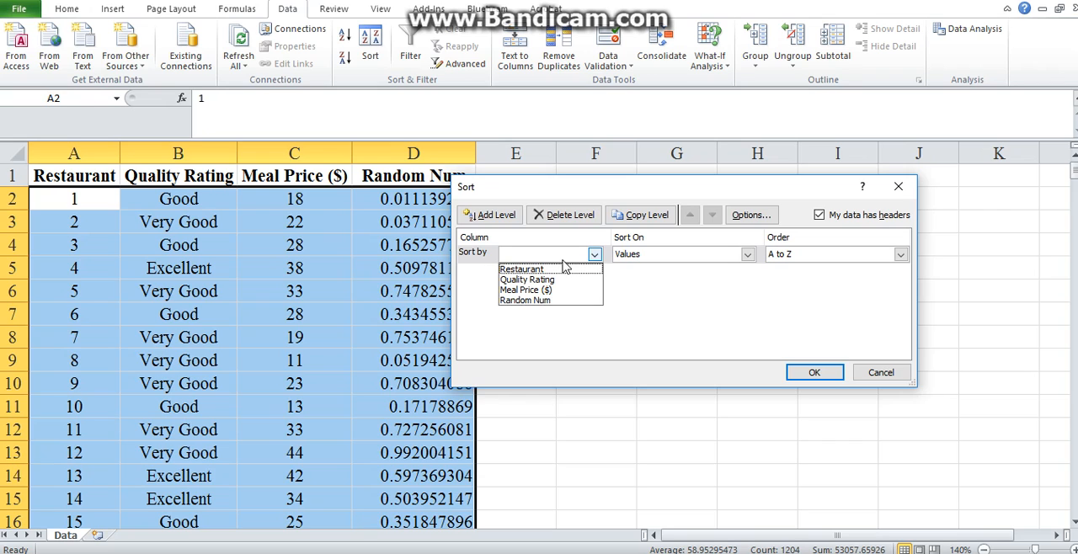
pyautogui.click(526, 301)
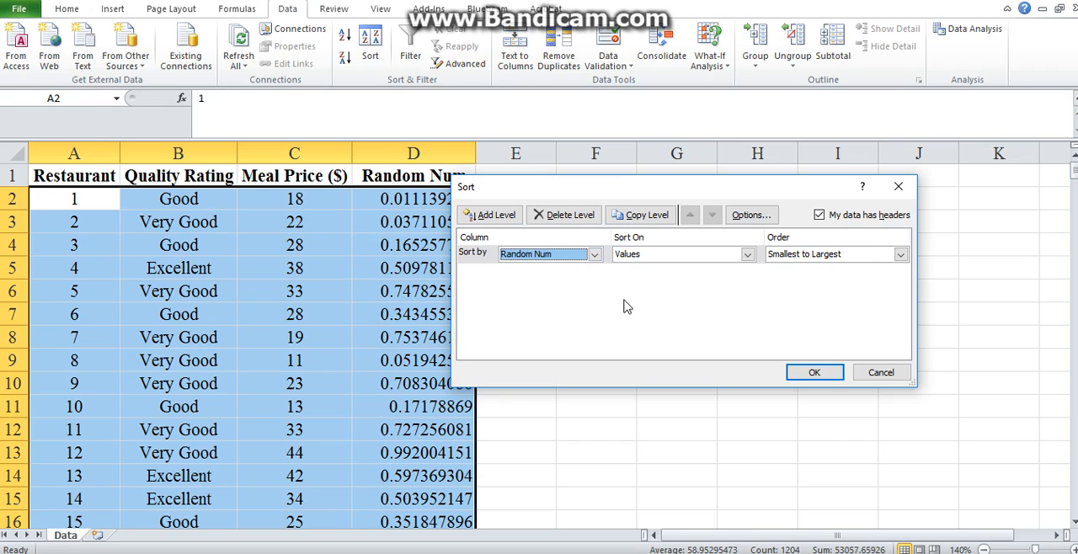
pyautogui.click(814, 373)
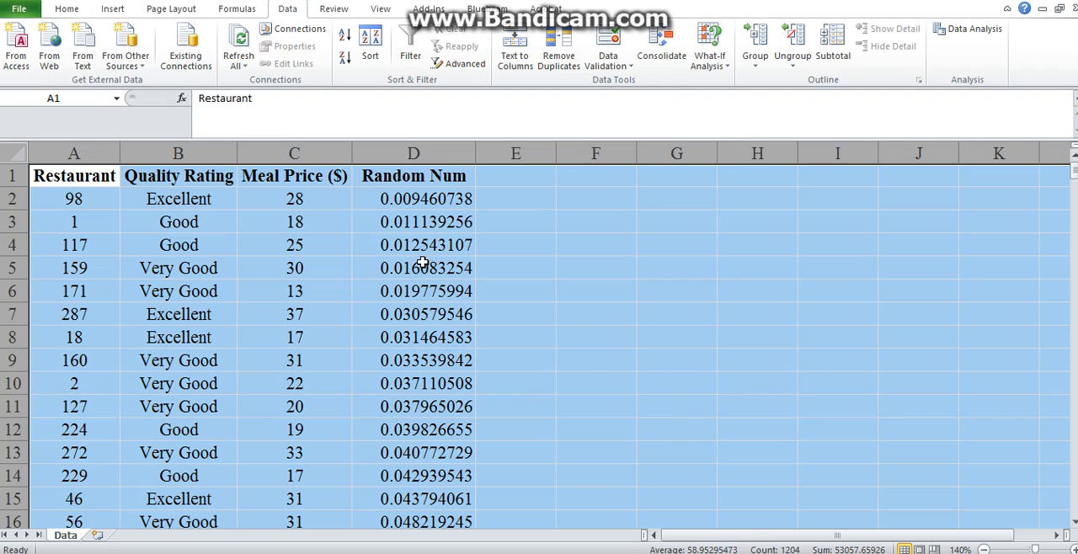
# - Highlight the first five restaurant records, A2:D6, with a yellow fill
pyautogui.click(52, 202)
pyautogui.moveTo(52, 202); pyautogui.dragTo(427, 288)
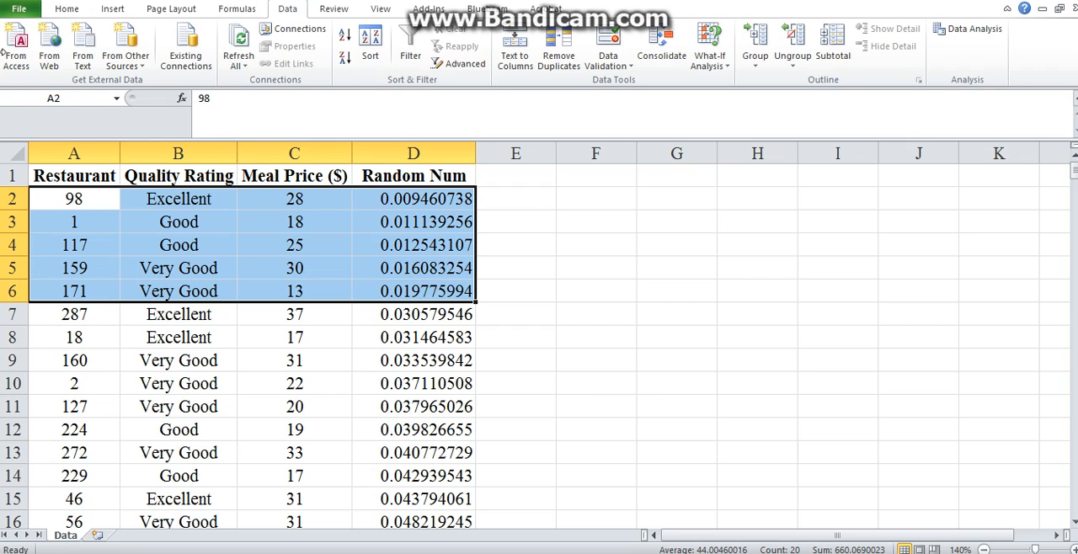
pyautogui.click(76, 10)
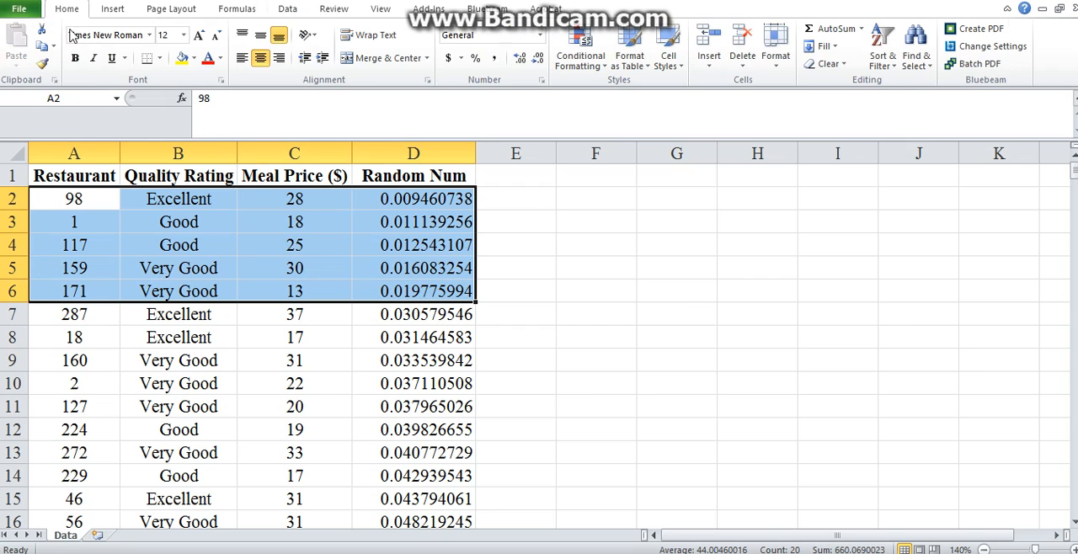
pyautogui.click(182, 59)
pyautogui.click(721, 381)
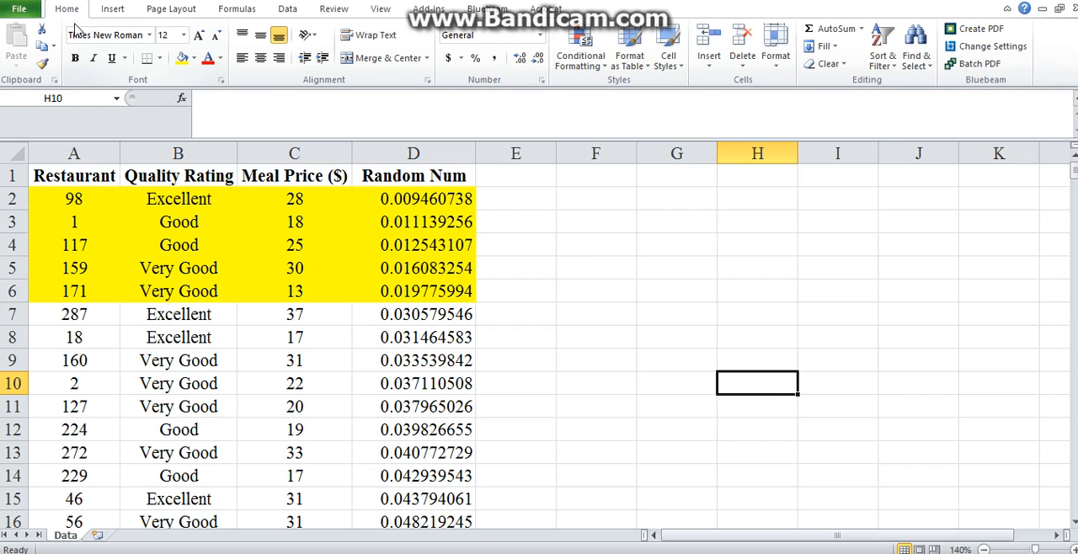
# - Undo the yellow highlighting and the sort by random number
pyautogui.doubleClick(695, 10)
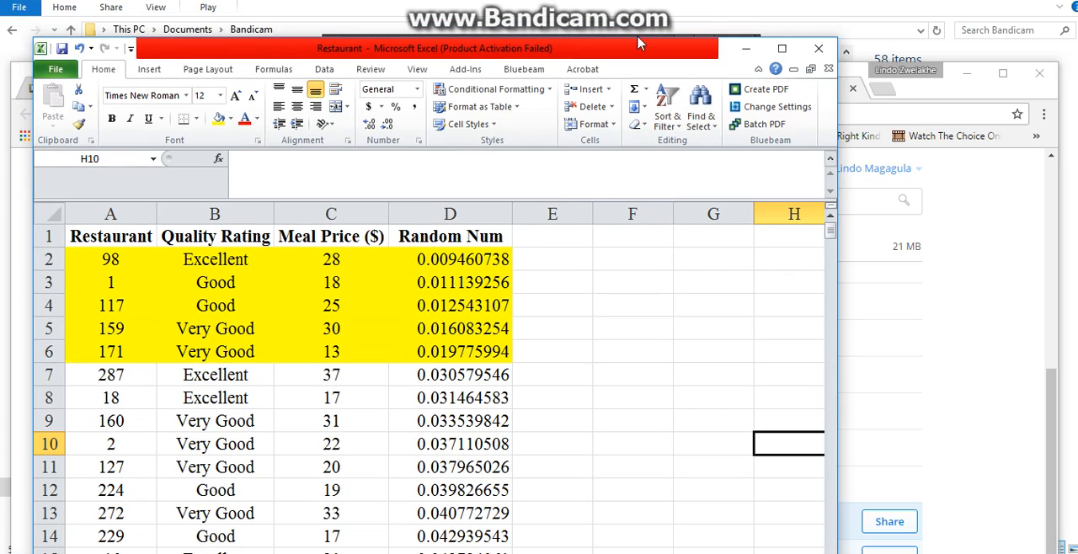
pyautogui.click(78, 48)
pyautogui.click(78, 49)
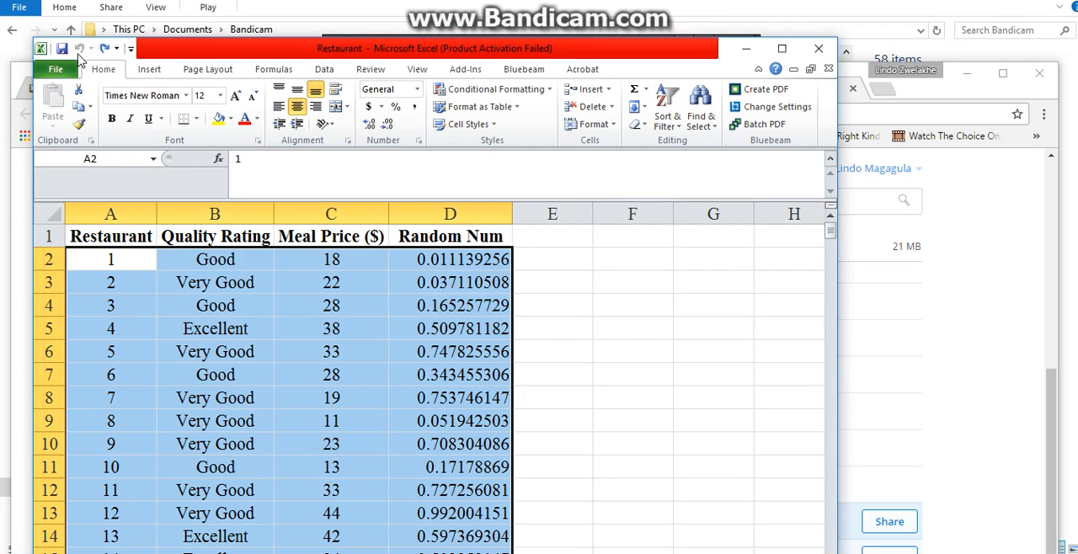
pyautogui.doubleClick(324, 49)
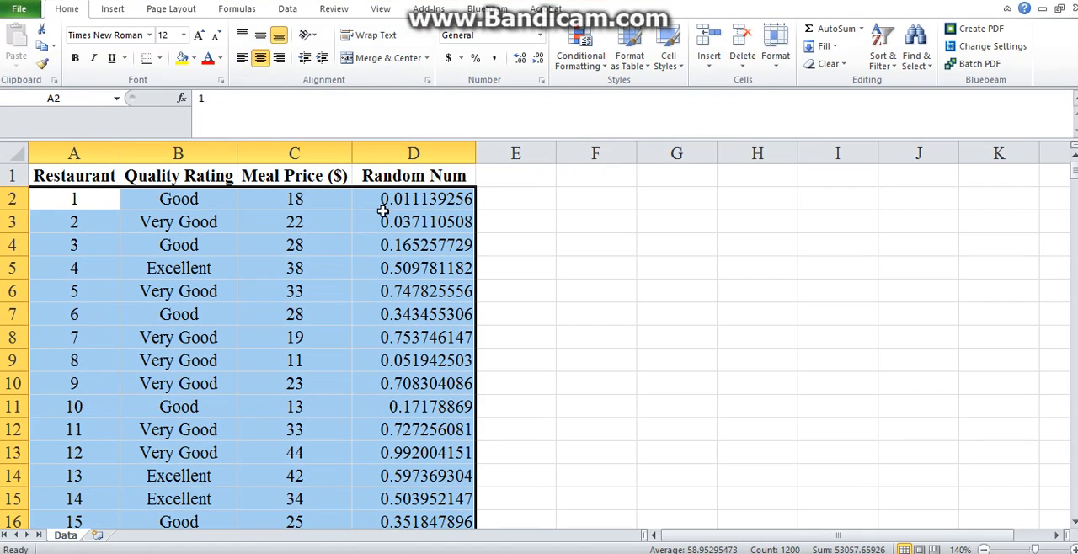
pyautogui.doubleClick(767, 9)
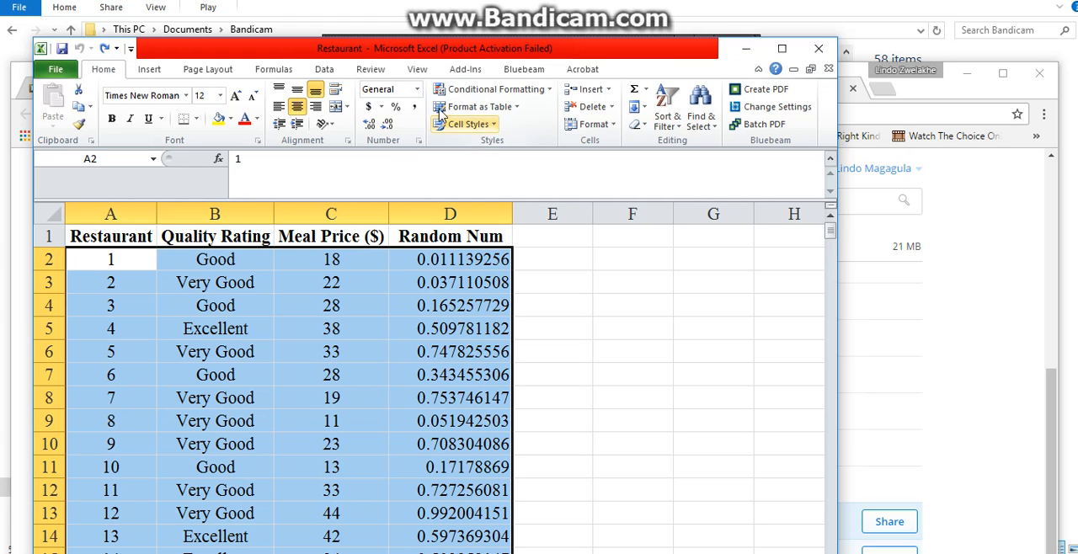
pyautogui.doubleClick(461, 53)
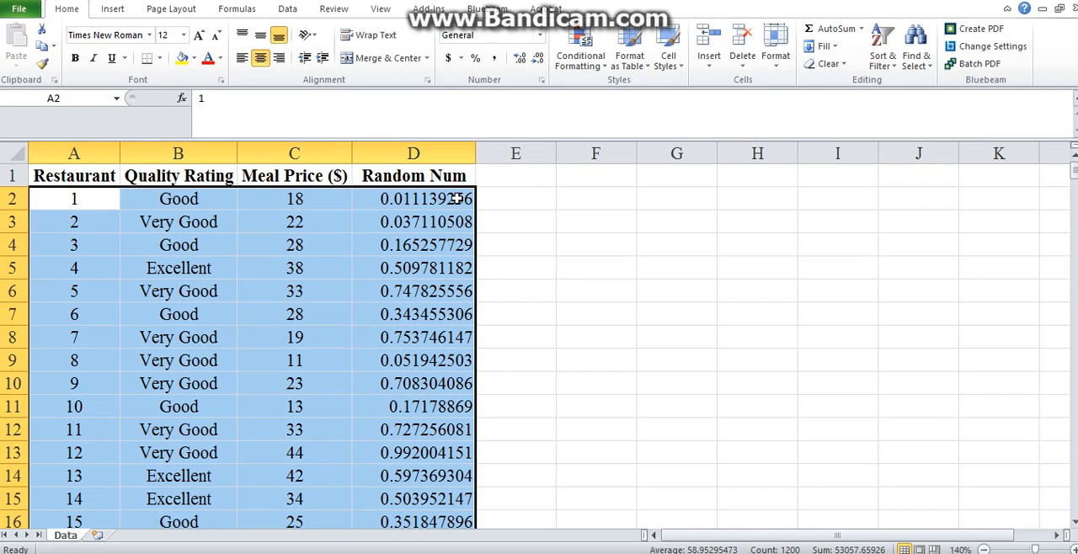
# - Clear the Random Num header and all its values from column D
pyautogui.click(443, 157)
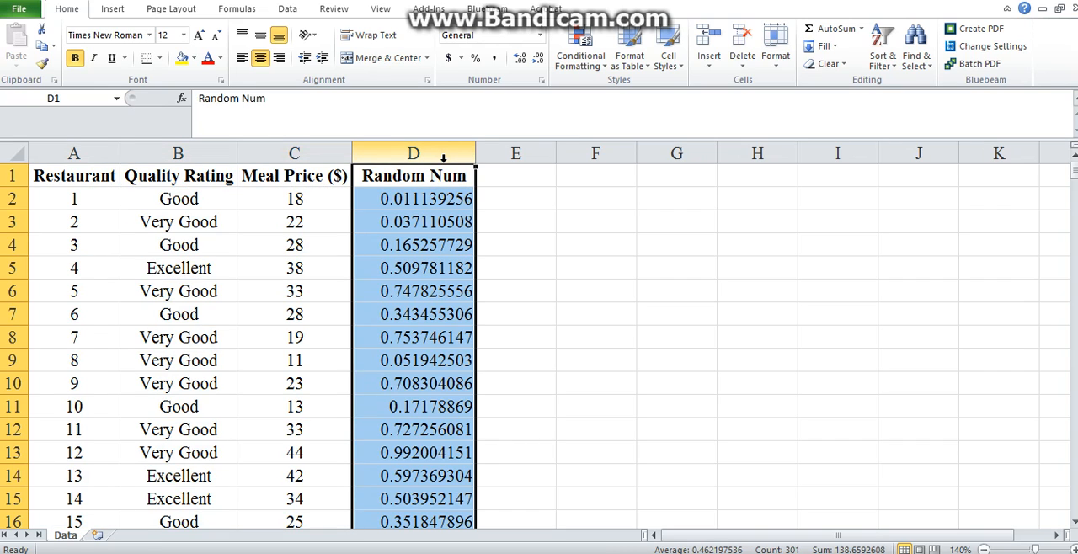
pyautogui.press('Delete')
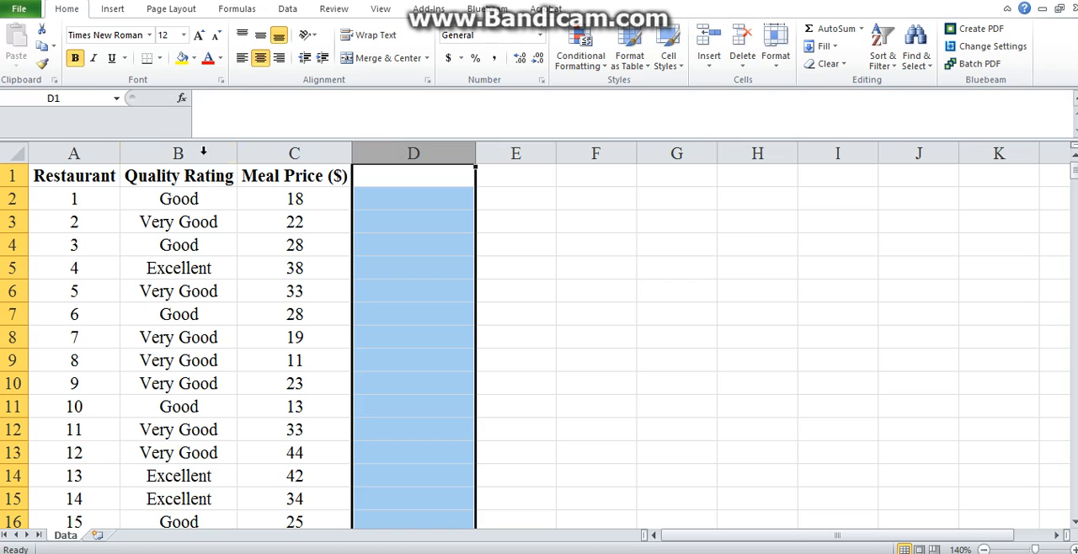
pyautogui.click(201, 154)
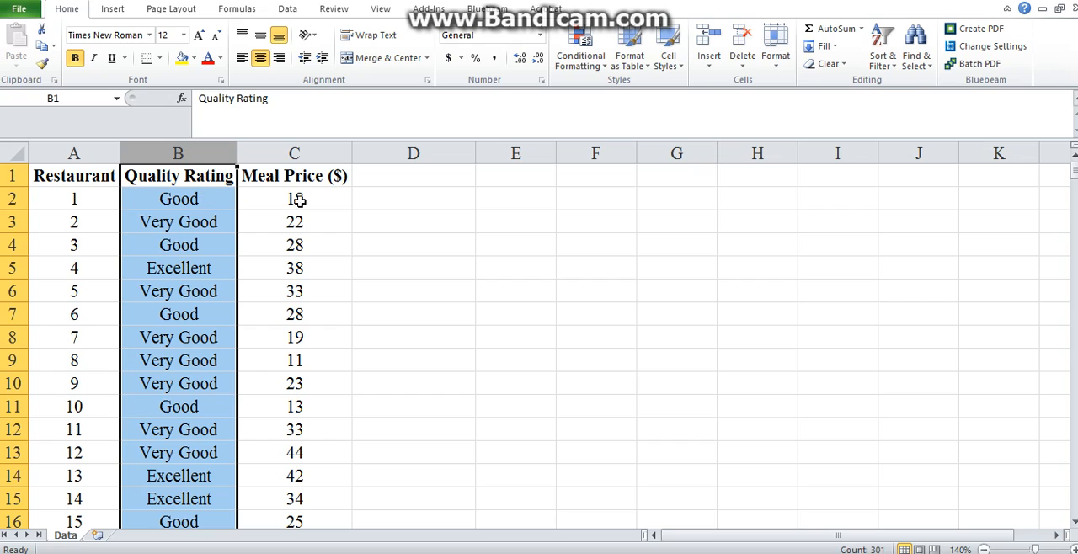
# - Paste the sample allocation formula picture at cell I6 and enlarge it to span columns I–J and about rows 6–9
pyautogui.click(699, 249)
pyautogui.rightClick(702, 251)
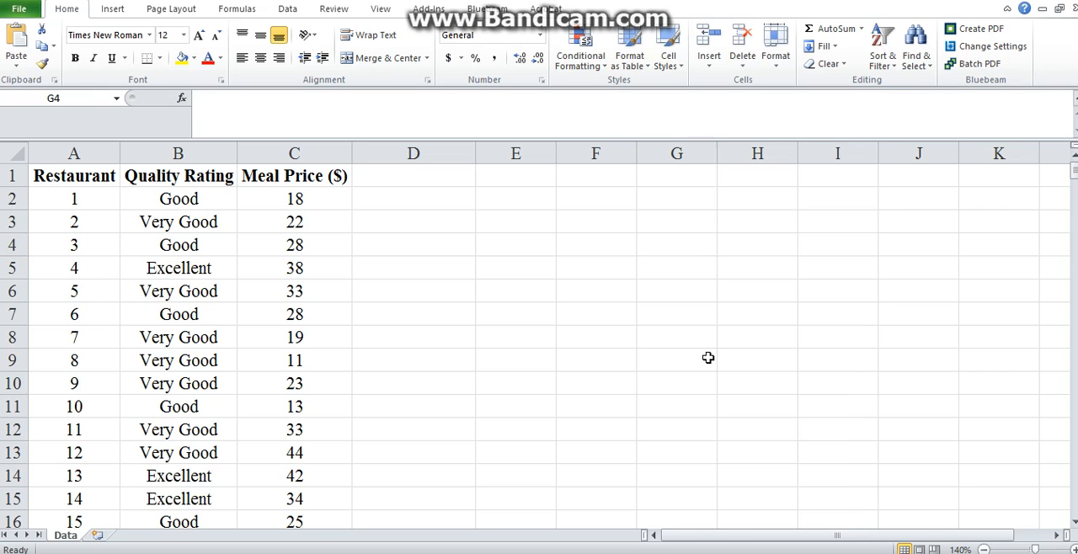
pyautogui.click(709, 358)
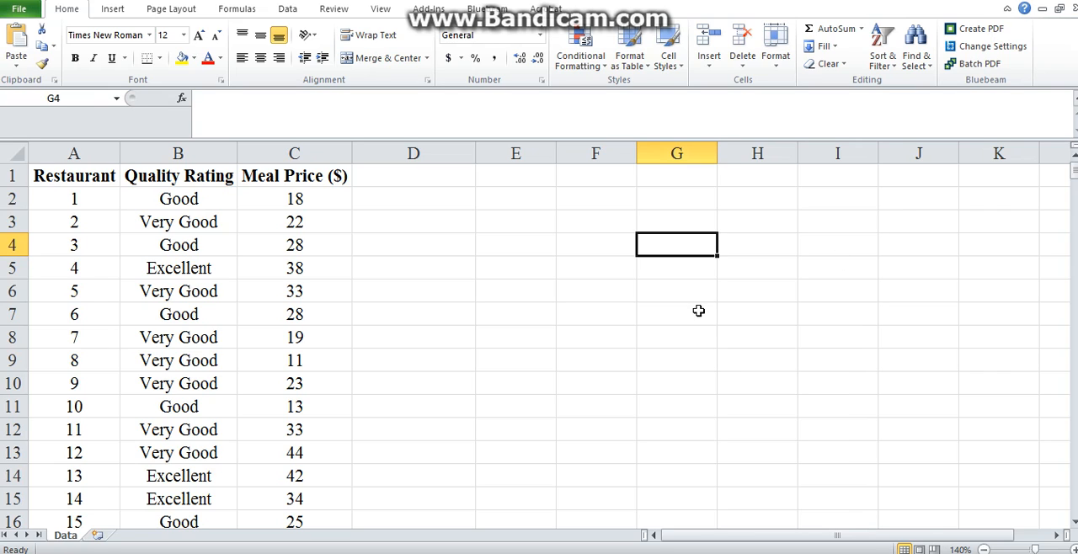
pyautogui.rightClick(801, 291)
pyautogui.click(834, 75)
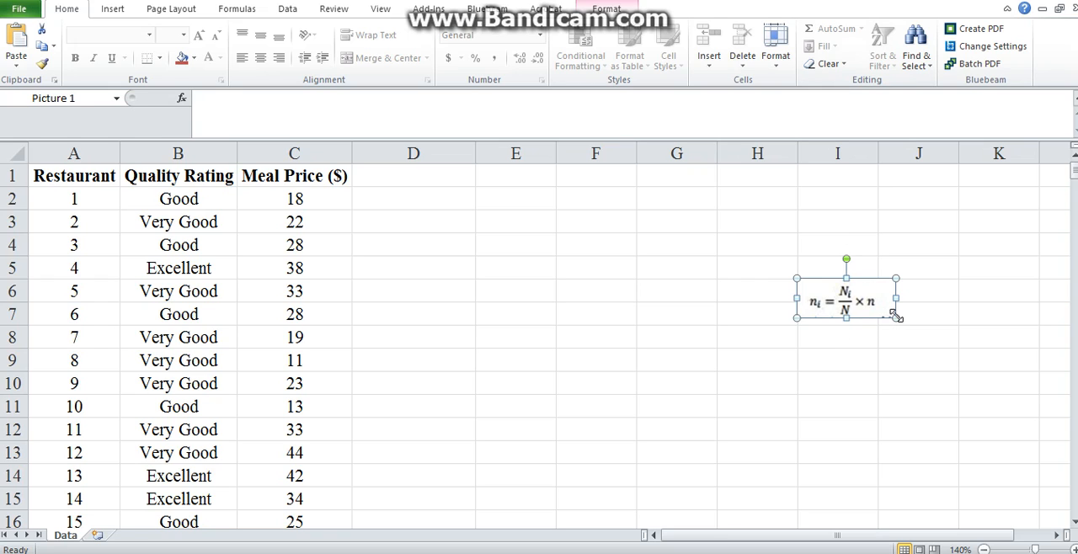
pyautogui.moveTo(895, 317); pyautogui.dragTo(902, 358)
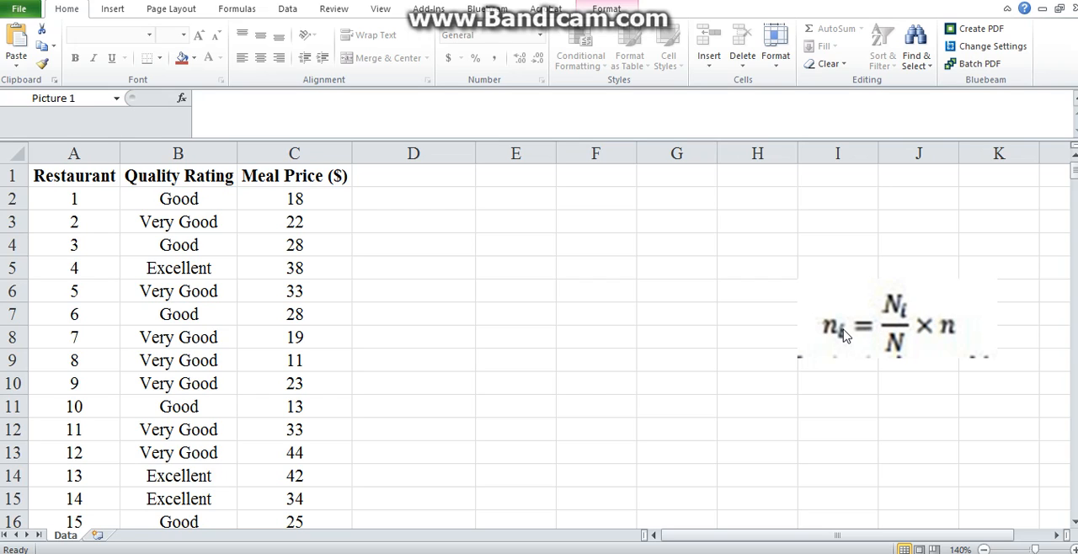
pyautogui.click(552, 221)
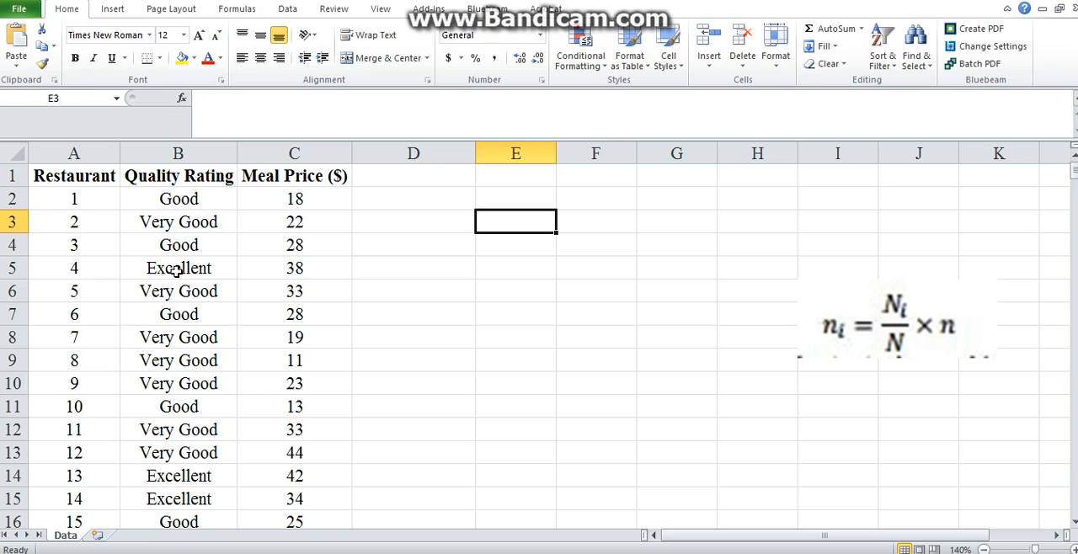
# - Examine the Good, Very Good and Excellent categories in the Quality Rating column
pyautogui.click(193, 202)
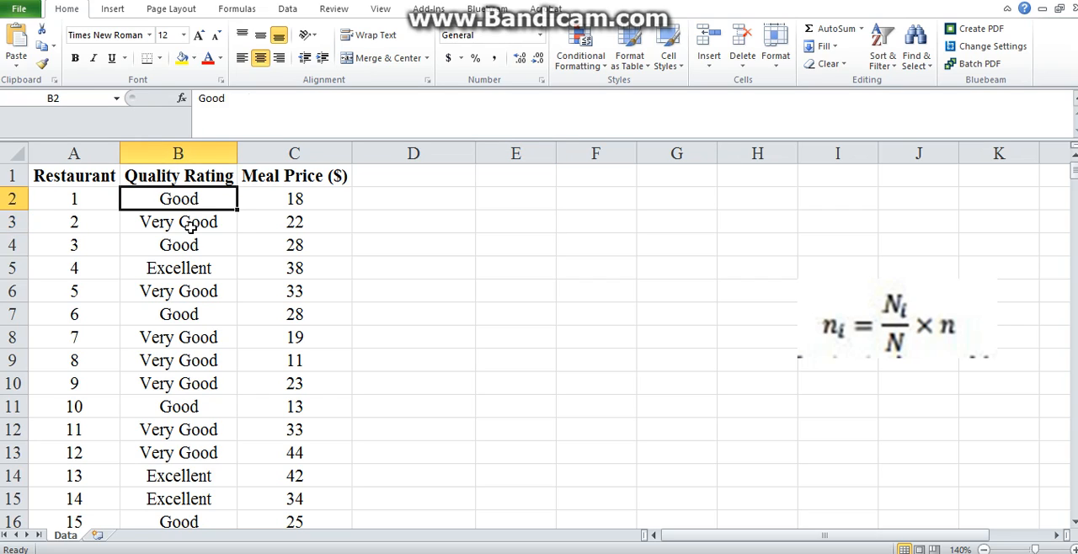
pyautogui.click(190, 228)
pyautogui.click(193, 476)
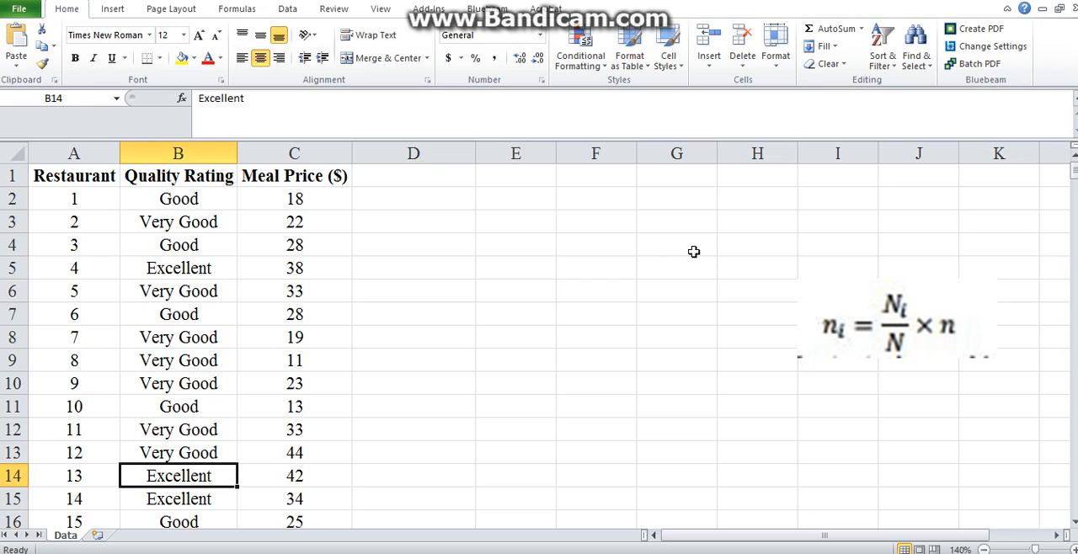
pyautogui.click(586, 197)
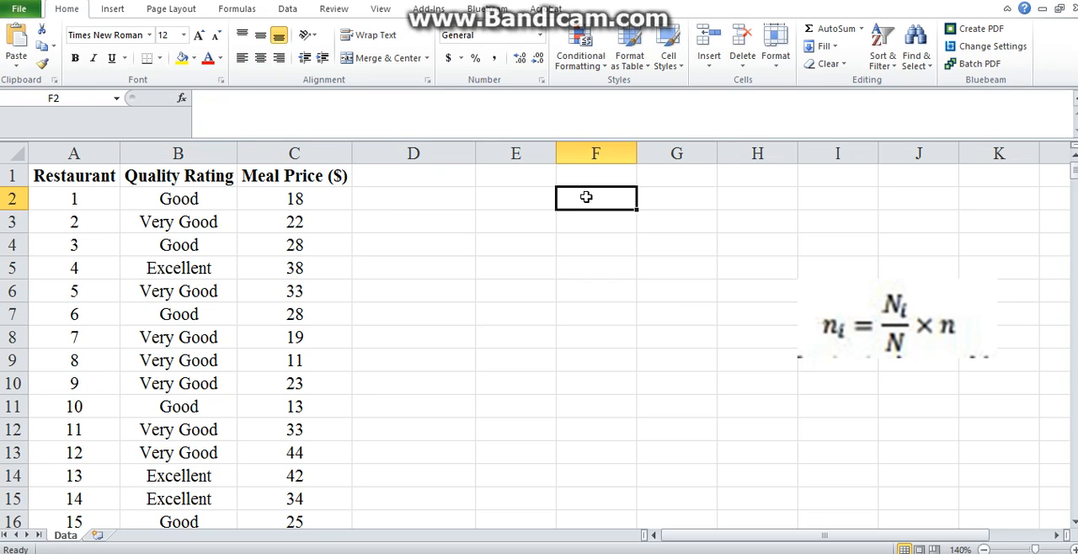
pyautogui.click(518, 196)
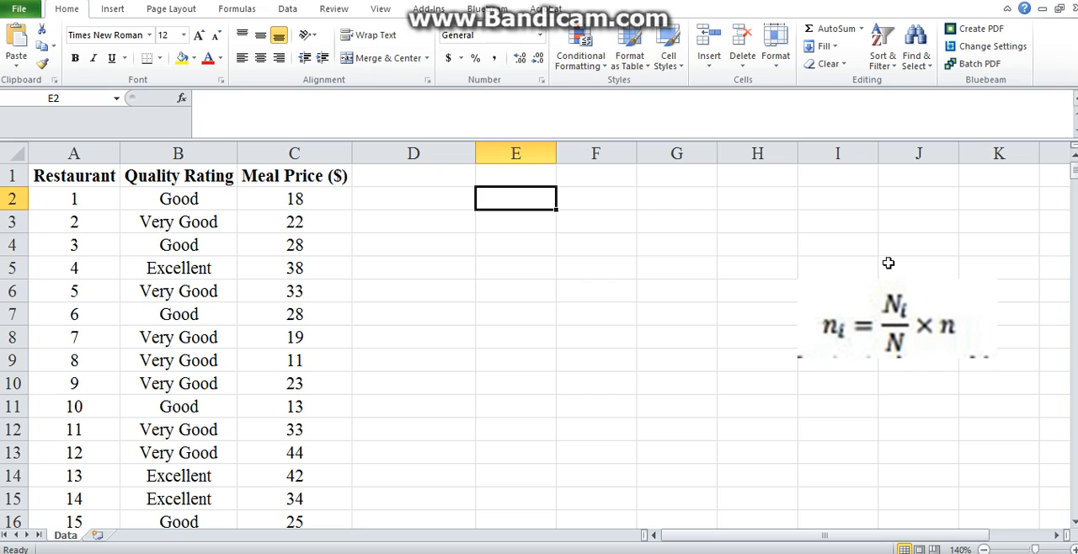
pyautogui.click(379, 200)
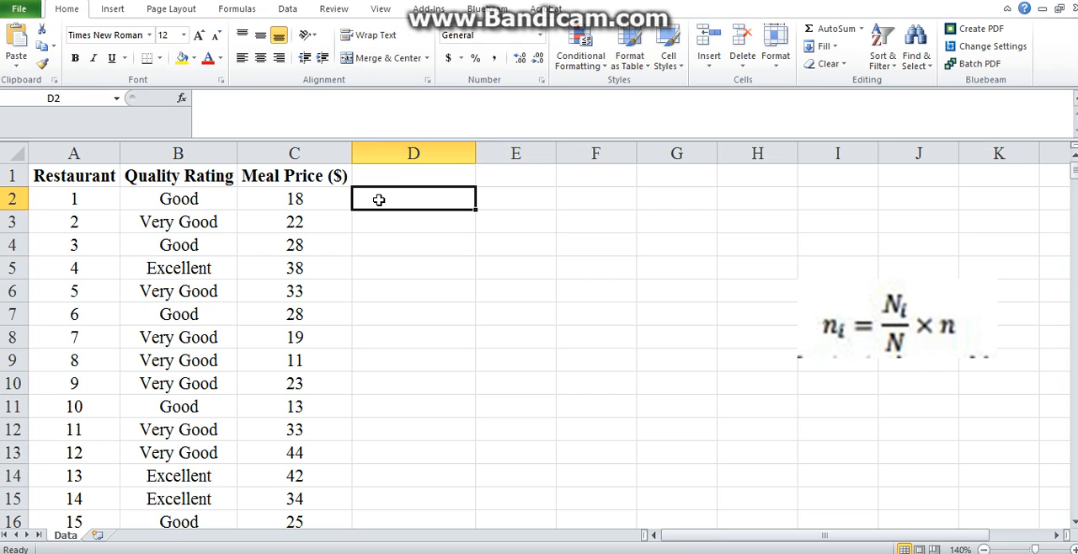
# - Enter the header Random in cell D1, beside the Meal Price column
pyautogui.click(412, 171)
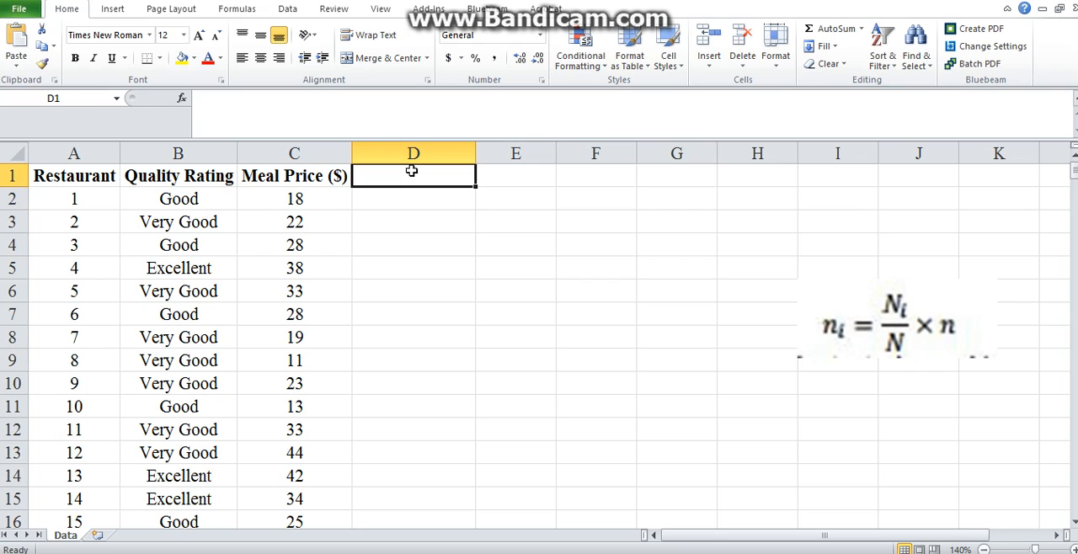
pyautogui.write('R')
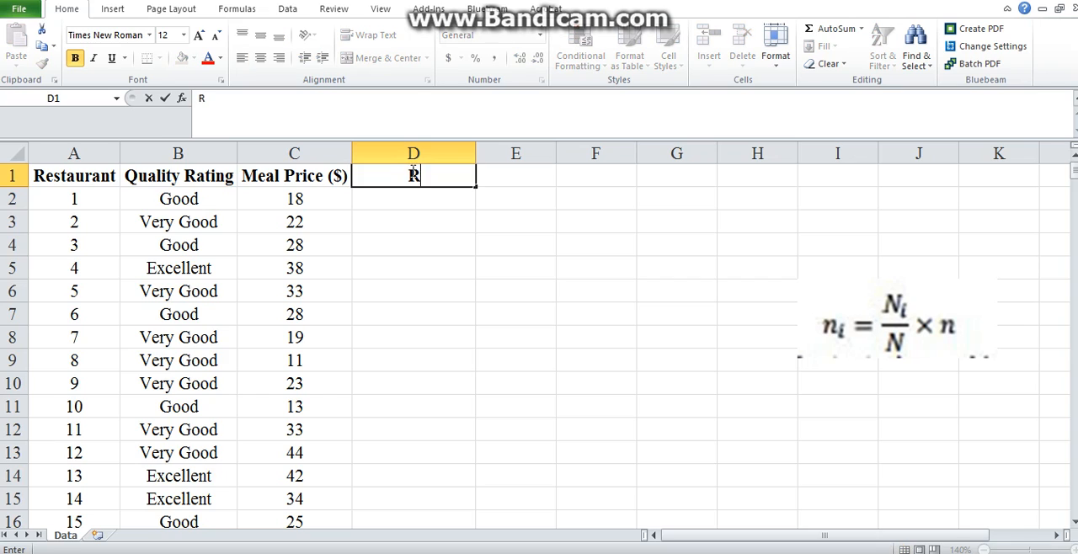
pyautogui.write('andom')
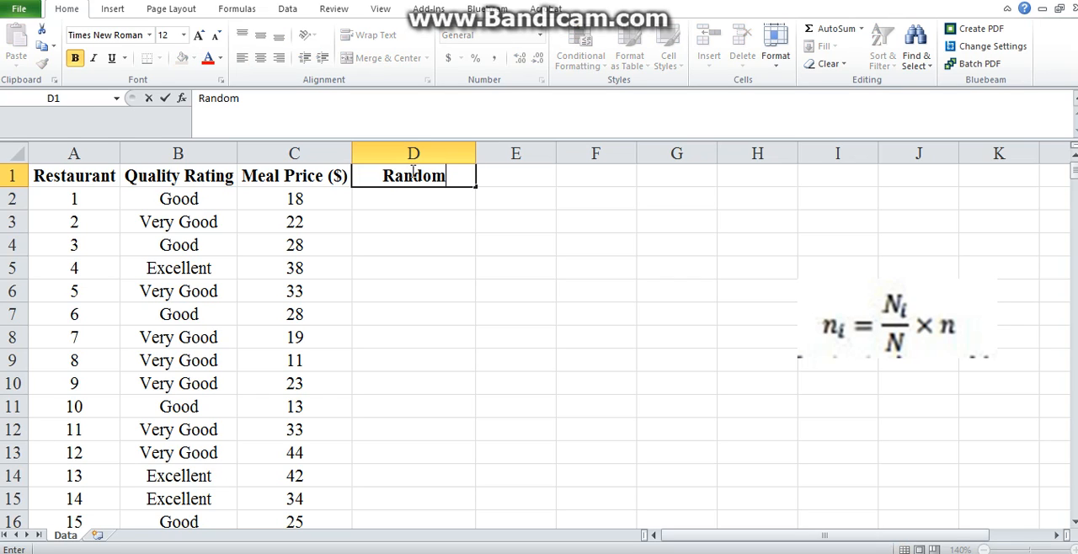
pyautogui.press('Return')
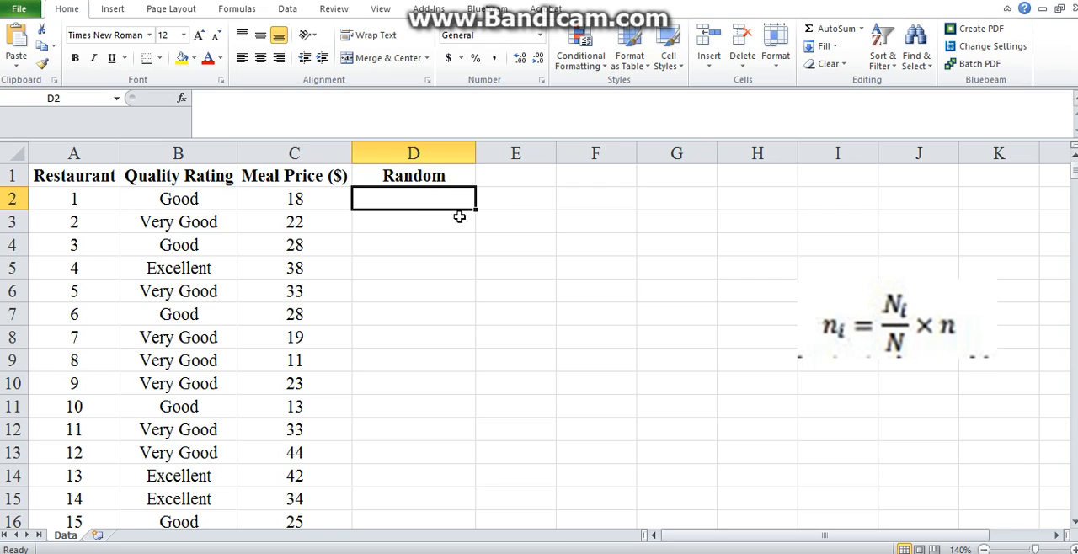
pyautogui.click(13, 152)
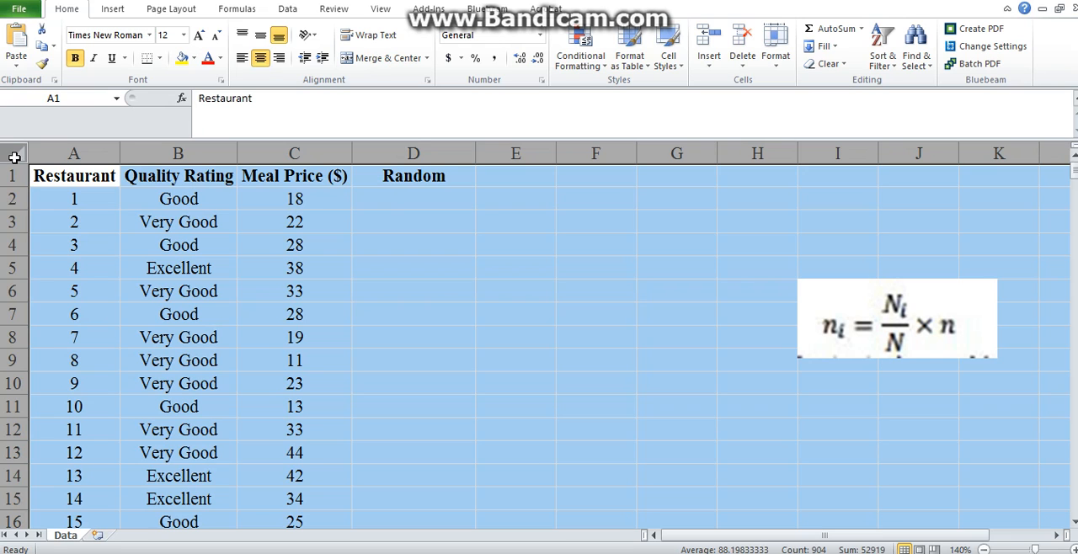
pyautogui.click(880, 51)
pyautogui.click(910, 118)
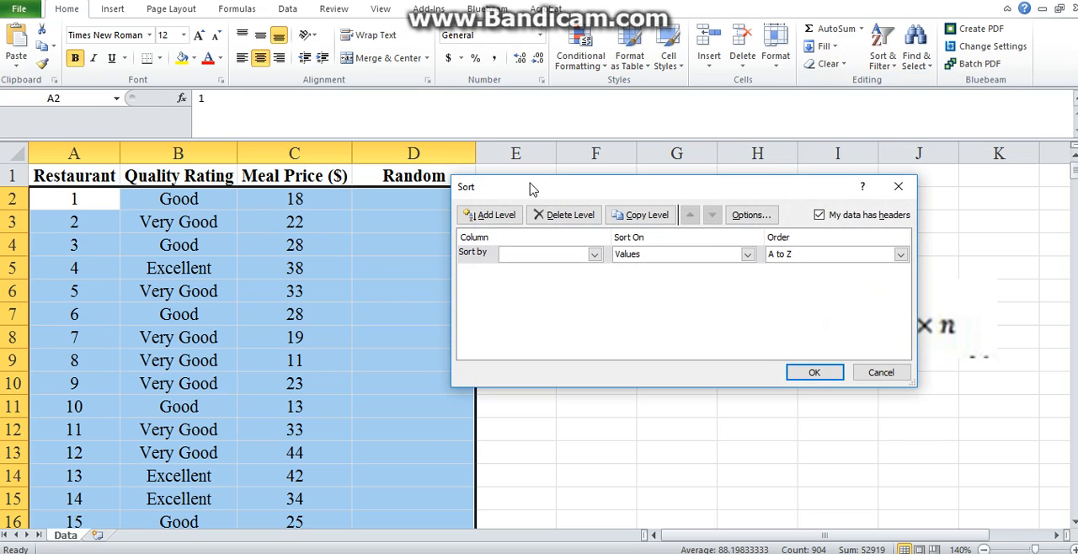
pyautogui.click(594, 255)
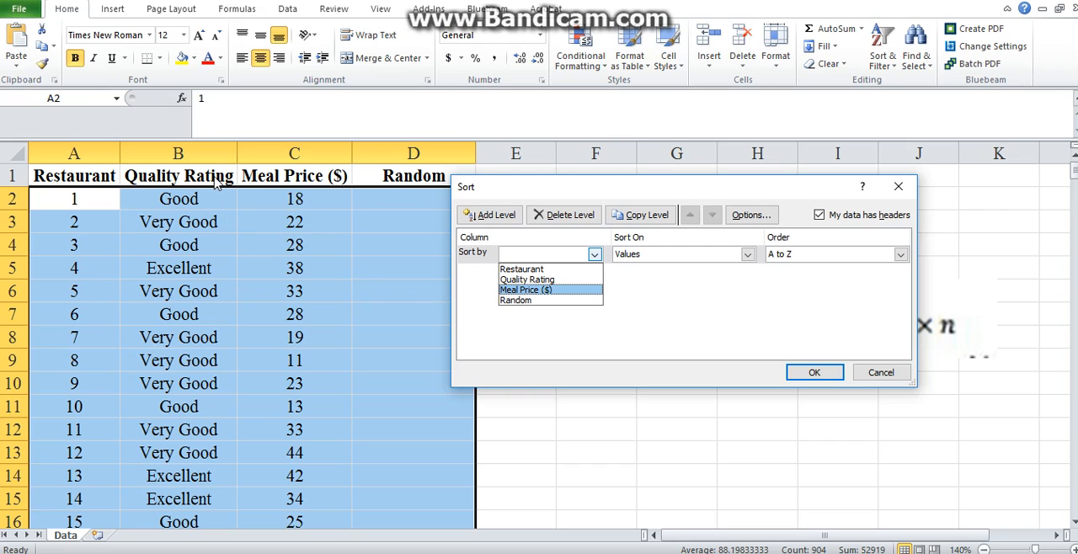
pyautogui.click(564, 280)
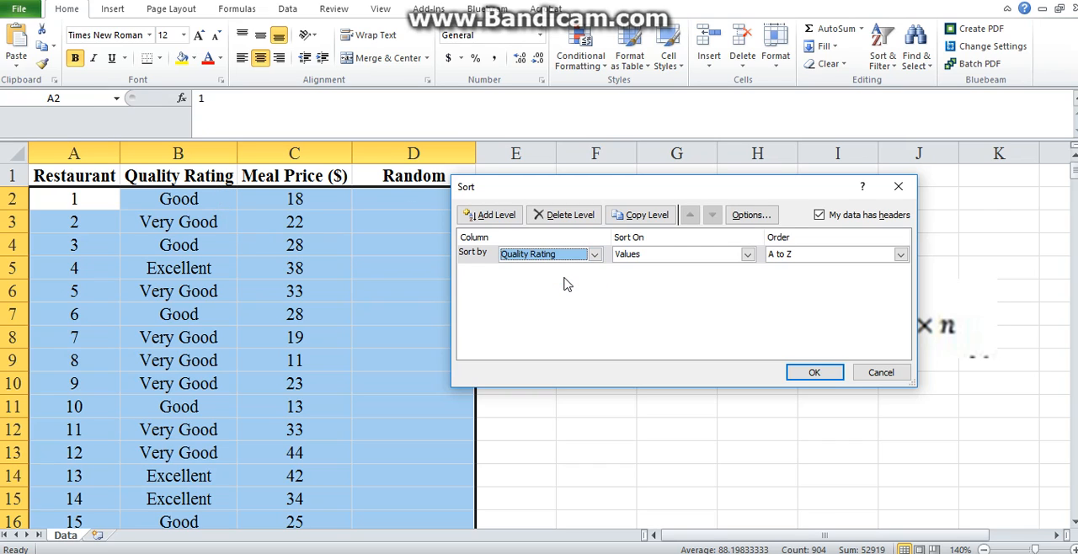
pyautogui.click(500, 217)
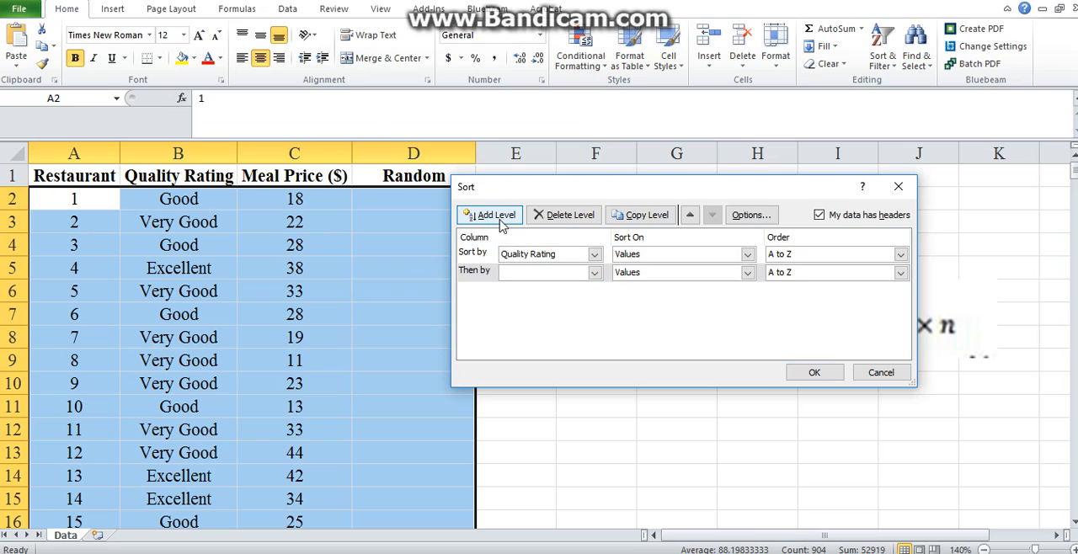
pyautogui.click(589, 274)
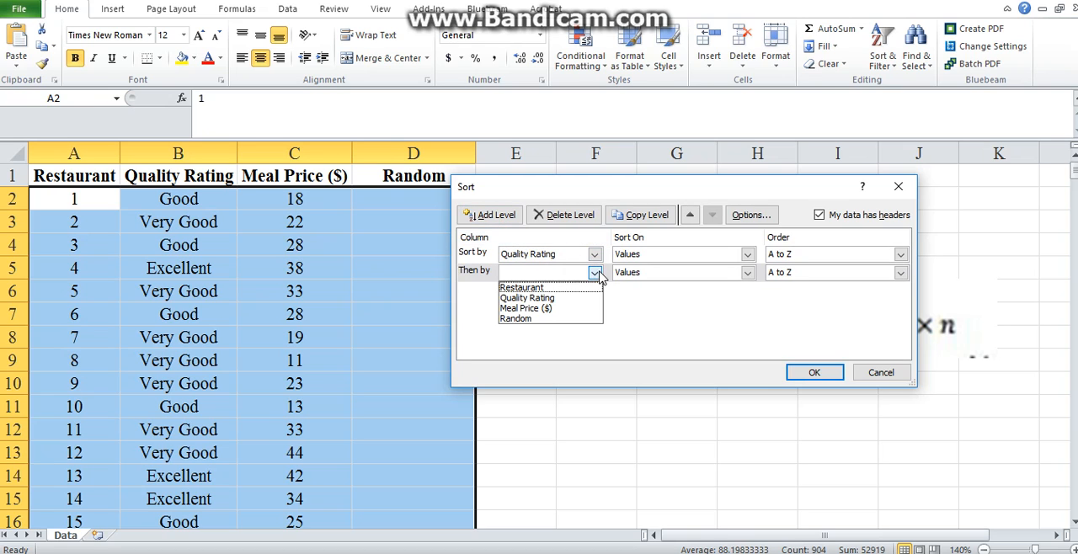
pyautogui.click(539, 320)
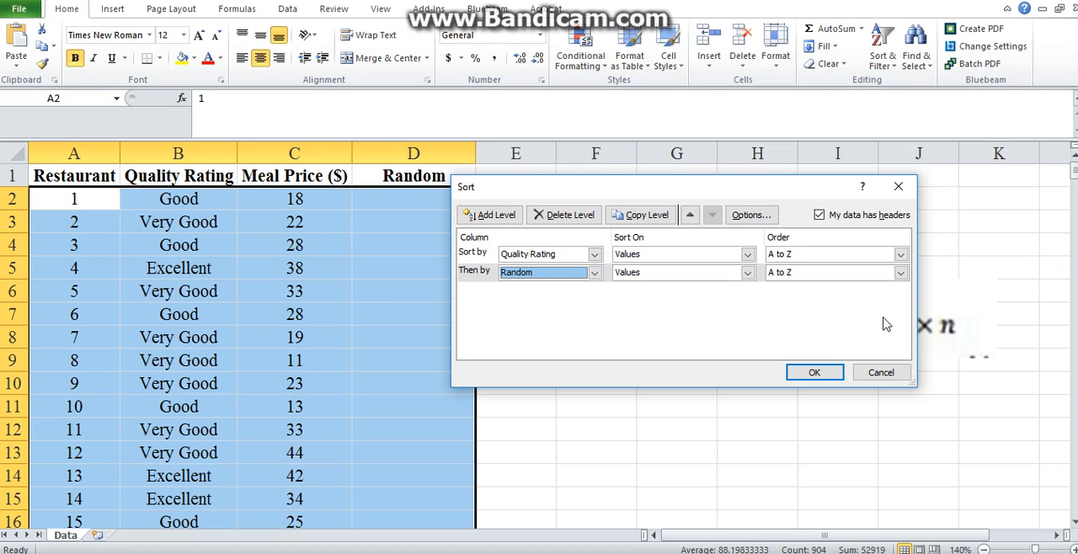
pyautogui.click(901, 186)
pyautogui.click(681, 234)
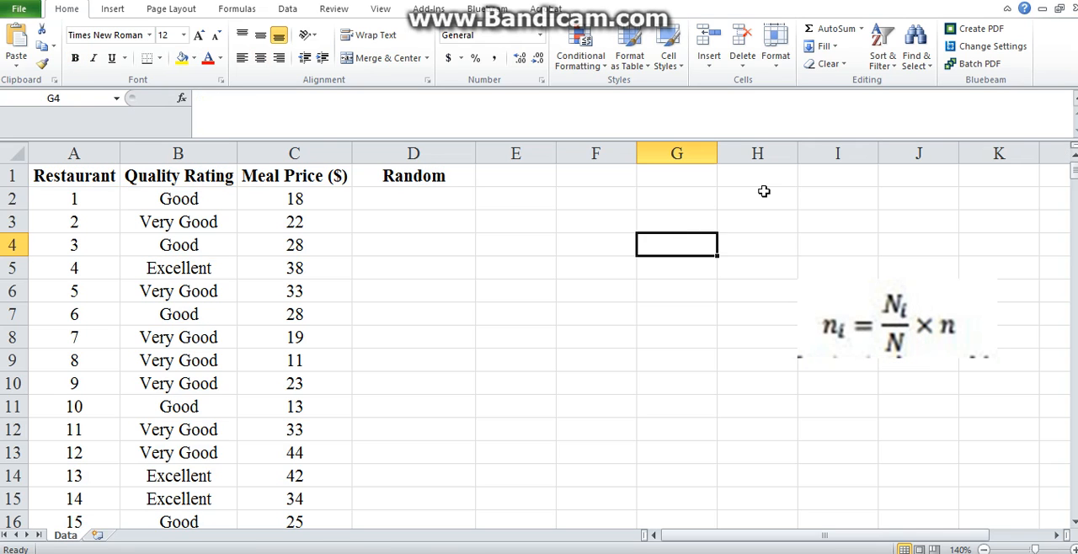
pyautogui.click(758, 189)
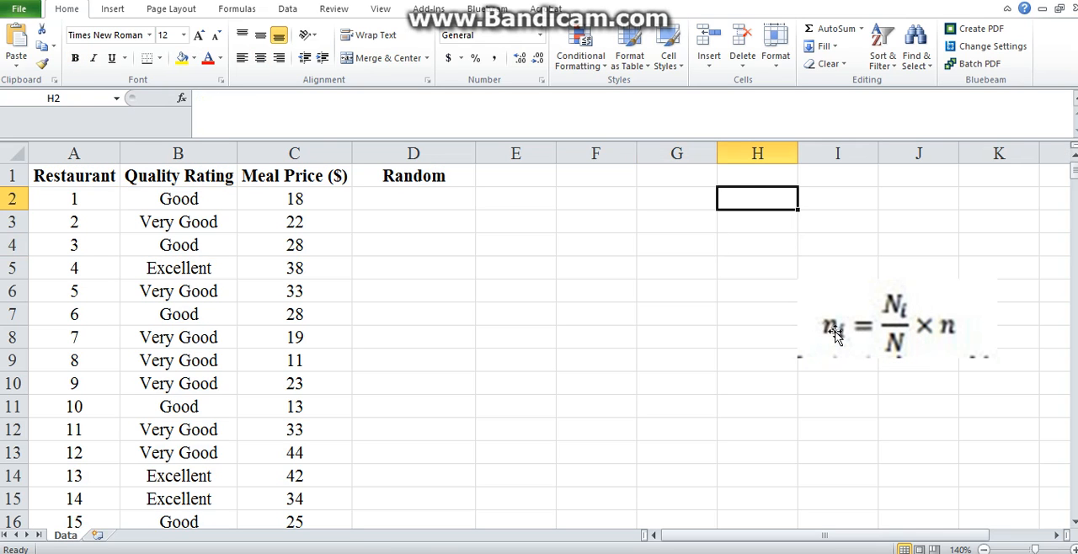